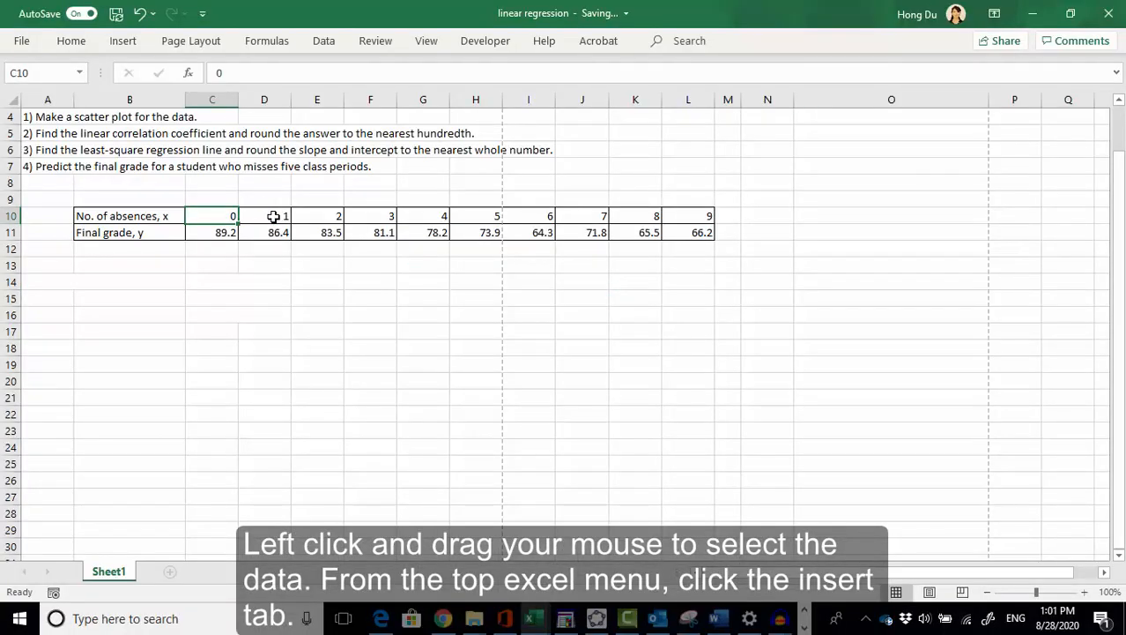
Step: Insert a scatter plot of the absences and final grades in C10:L11 and place it just below the data table
{"action": "left_click_drag", "start_coordinate": [234, 216], "coordinate": [685, 236]}
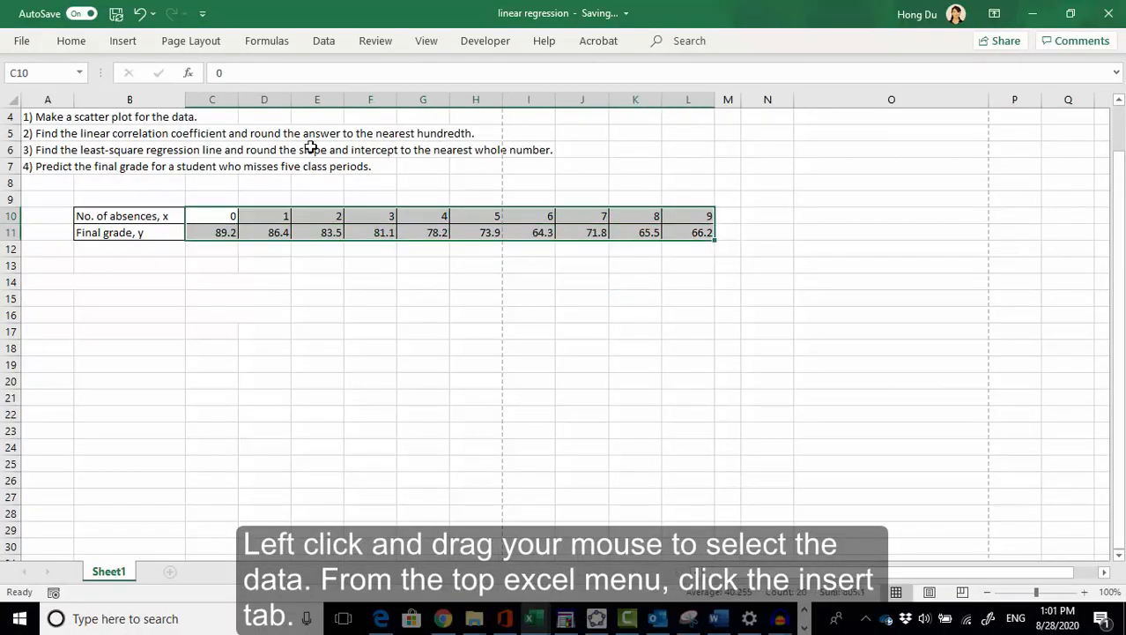
{"action": "left_click", "coordinate": [124, 42]}
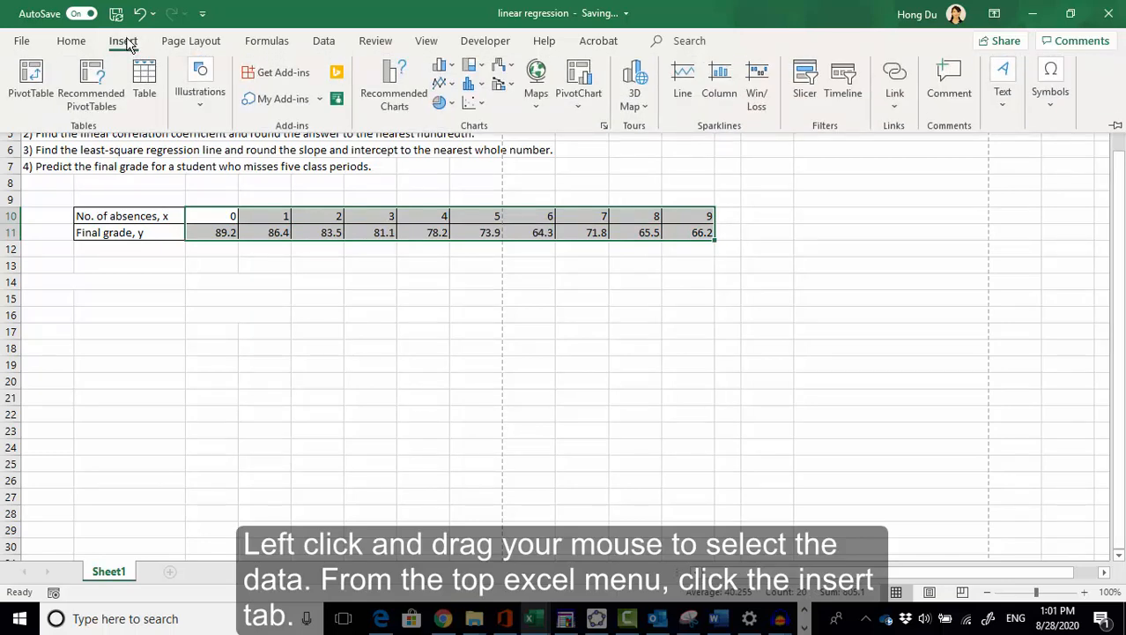
{"action": "left_click", "coordinate": [482, 107]}
{"action": "left_click", "coordinate": [486, 158]}
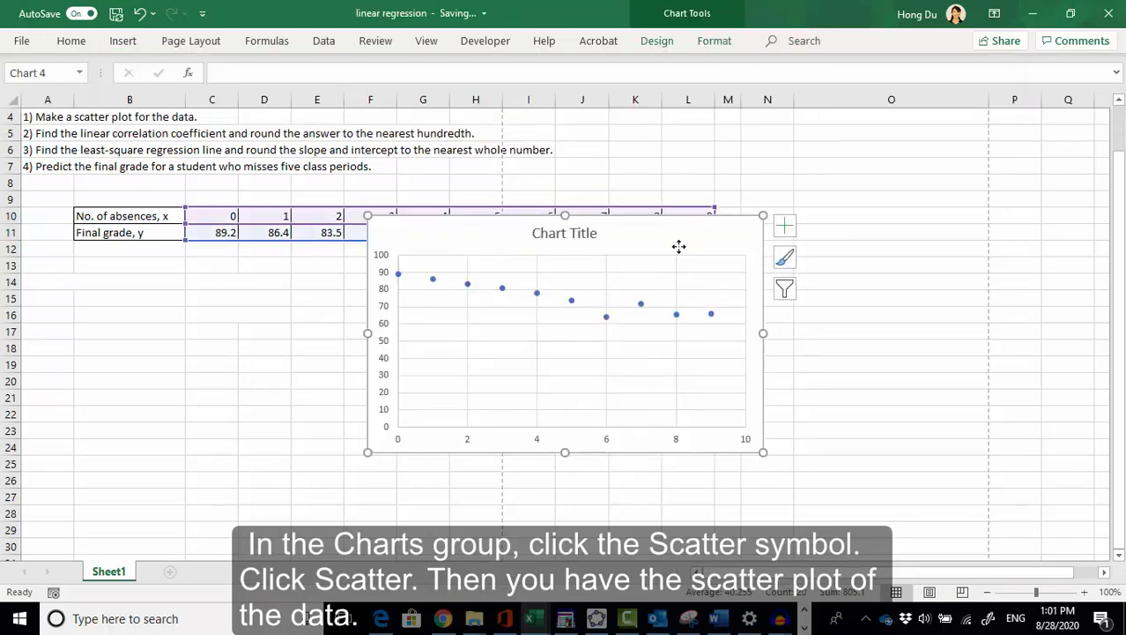
{"action": "left_click_drag", "start_coordinate": [679, 247], "coordinate": [533, 282]}
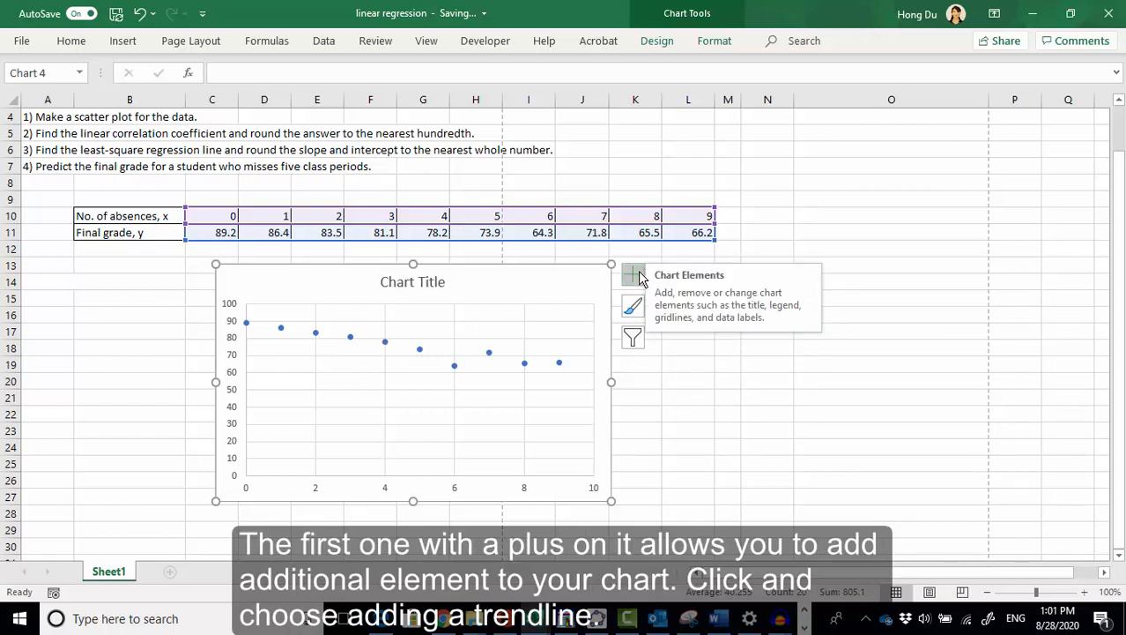
Step: Add a linear trendline to the scatter plot
{"action": "left_click", "coordinate": [639, 275]}
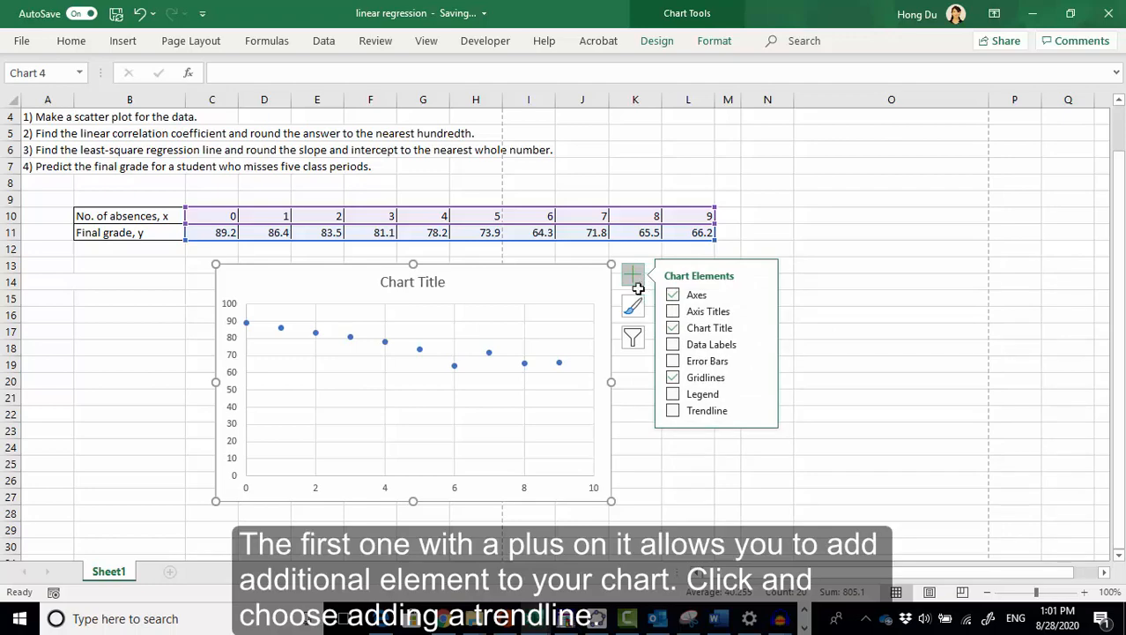
{"action": "left_click", "coordinate": [674, 411]}
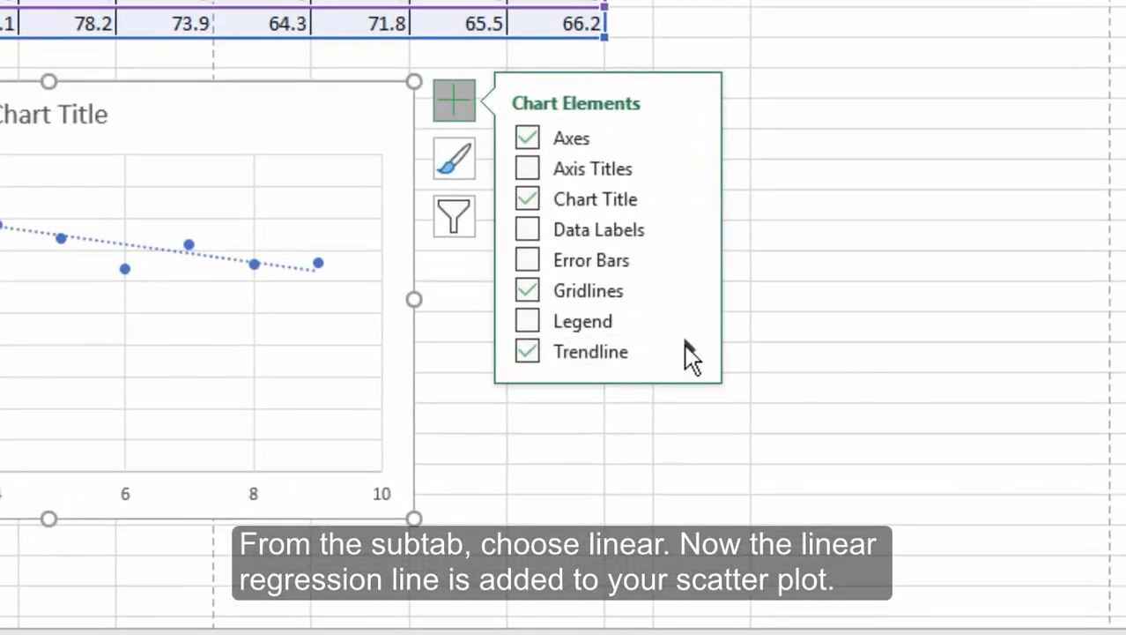
{"action": "left_click", "coordinate": [761, 411]}
{"action": "left_click", "coordinate": [759, 361]}
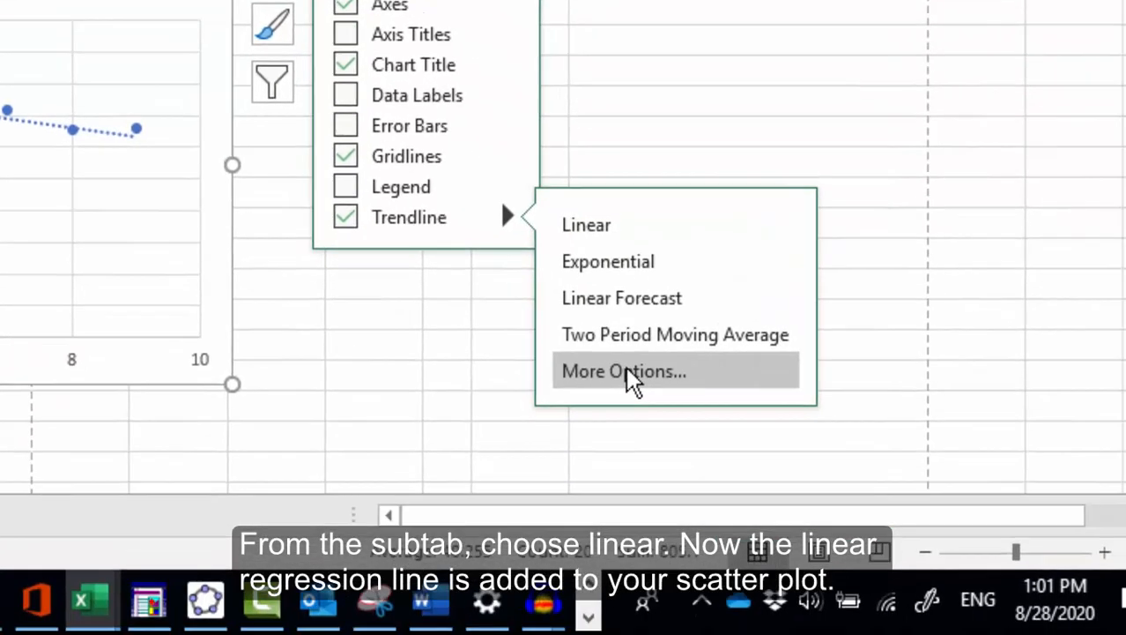
Step: Display the trendline's equation and R-squared value on the chart
{"action": "left_click", "coordinate": [780, 505]}
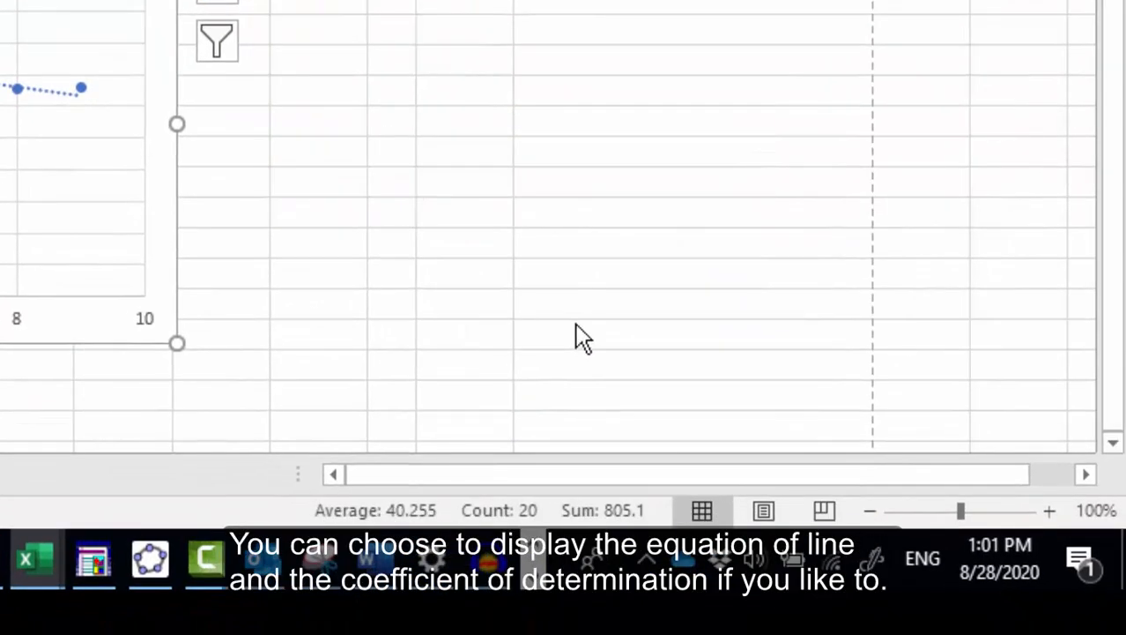
{"action": "scroll", "coordinate": [262, 168], "scroll_direction": "down", "scroll_amount": 2}
{"action": "scroll", "coordinate": [787, 271], "scroll_direction": "down", "scroll_amount": 1}
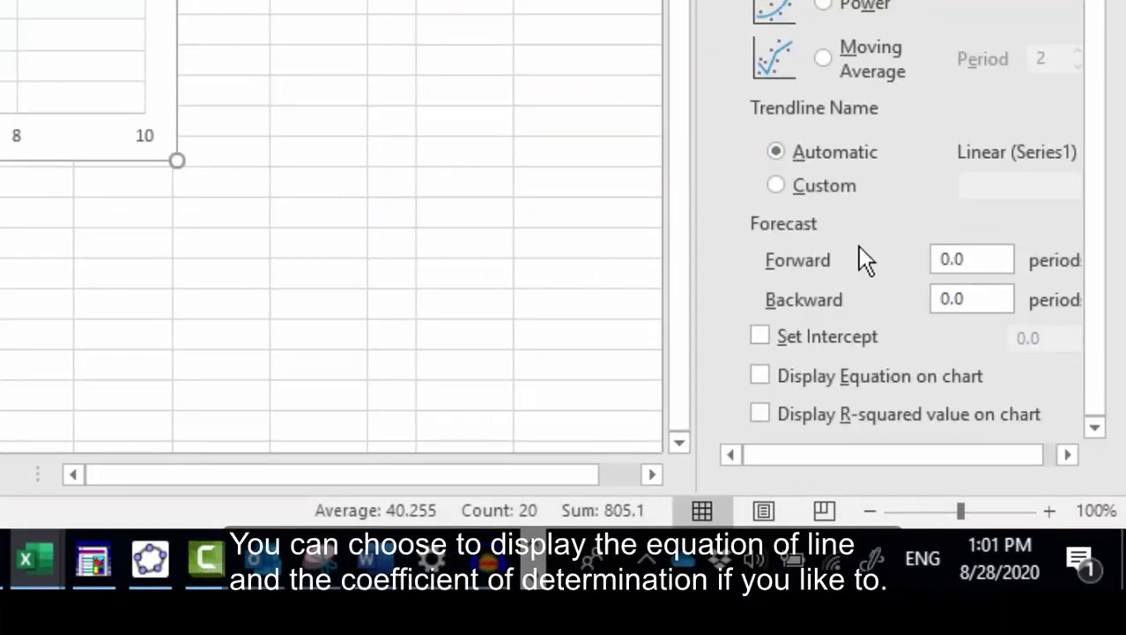
{"action": "left_click", "coordinate": [864, 378]}
{"action": "left_click", "coordinate": [804, 410]}
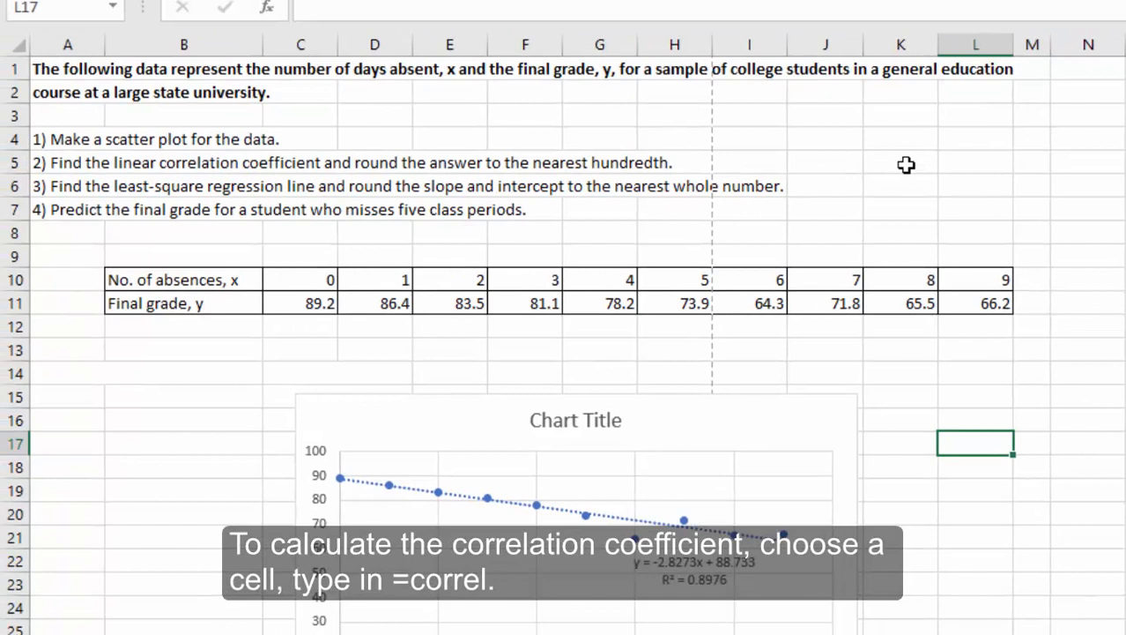
Step: Calculate the linear correlation coefficient in K5 with =CORREL(C11:L11,C10:L10)
{"action": "left_click", "coordinate": [959, 38]}
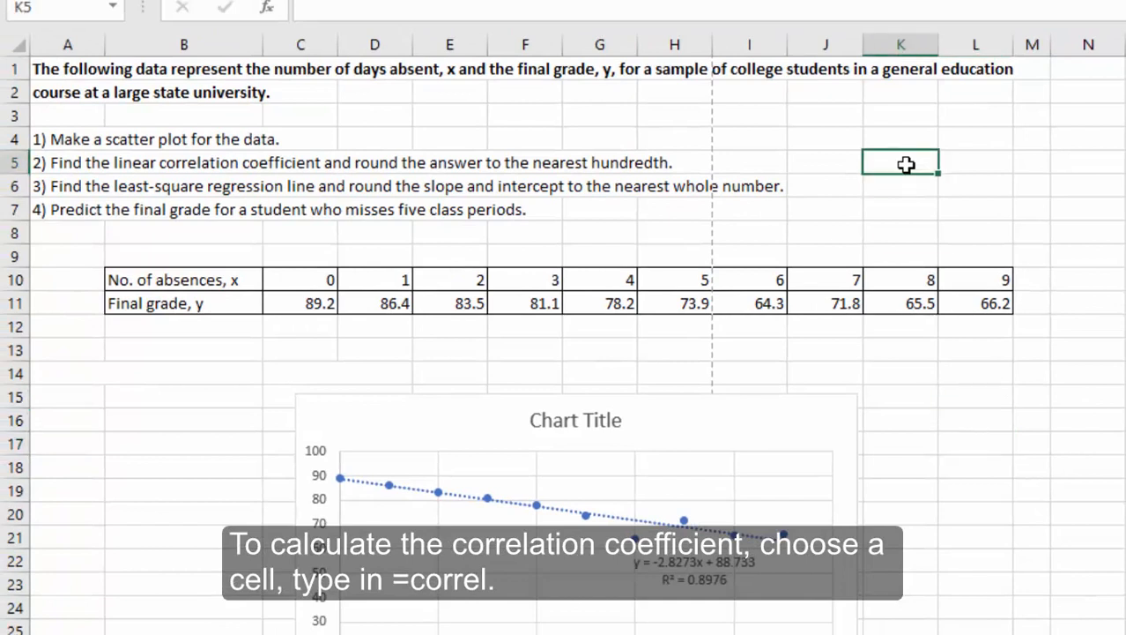
{"action": "type", "text": "=co"}
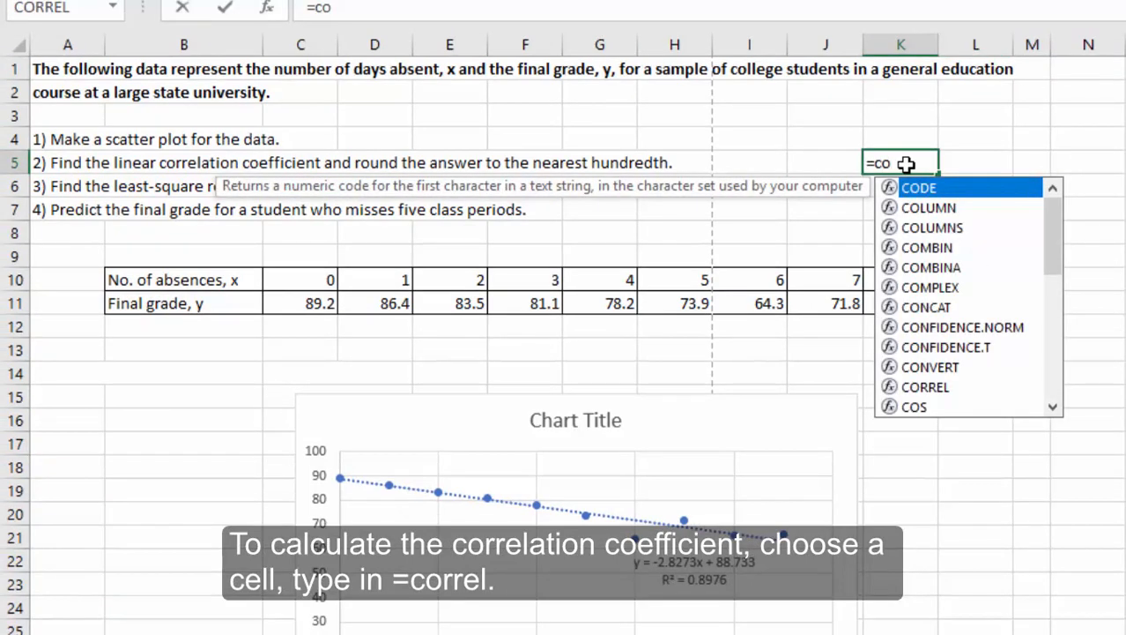
{"action": "left_click", "coordinate": [916, 388]}
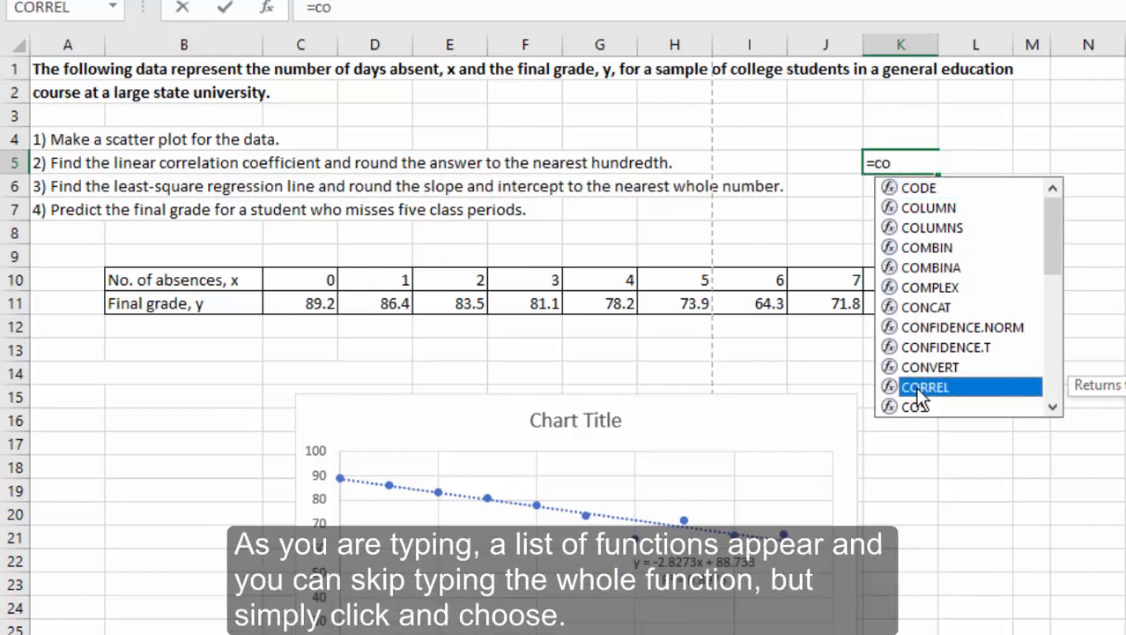
{"action": "double_click", "coordinate": [916, 388]}
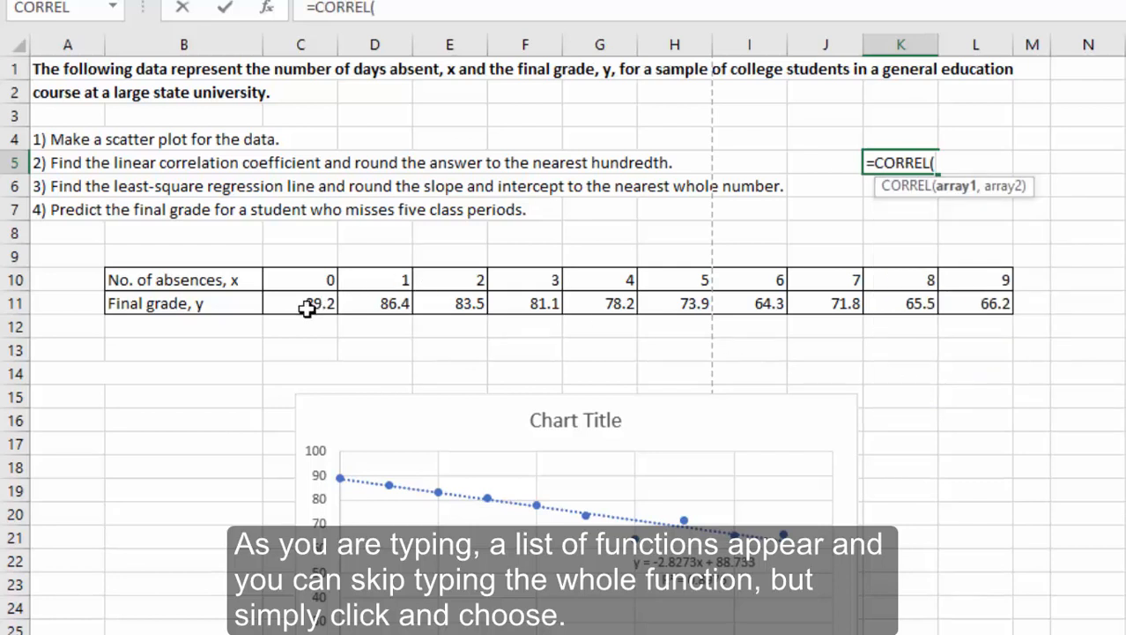
{"action": "left_click_drag", "start_coordinate": [307, 308], "coordinate": [981, 303]}
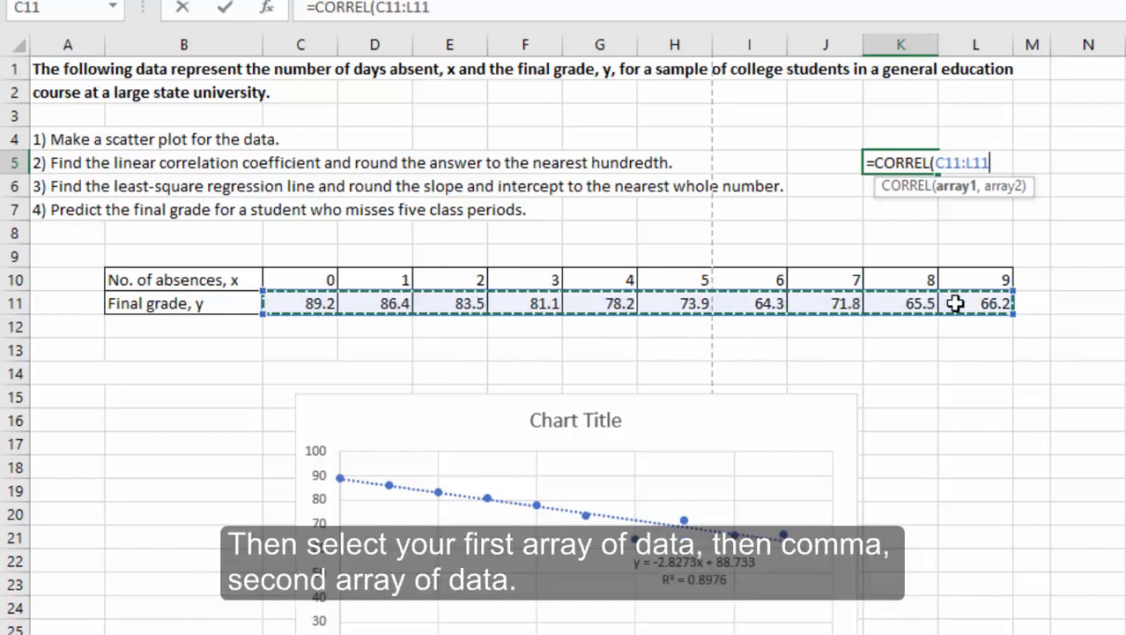
{"action": "type", "text": ","}
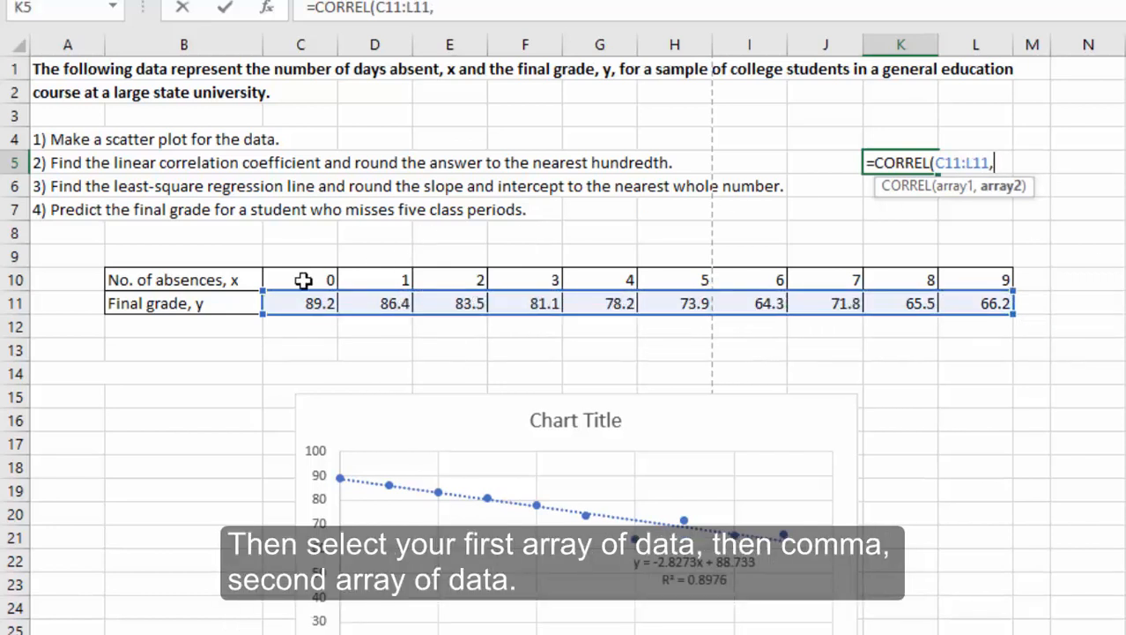
{"action": "left_click_drag", "start_coordinate": [305, 279], "coordinate": [974, 280]}
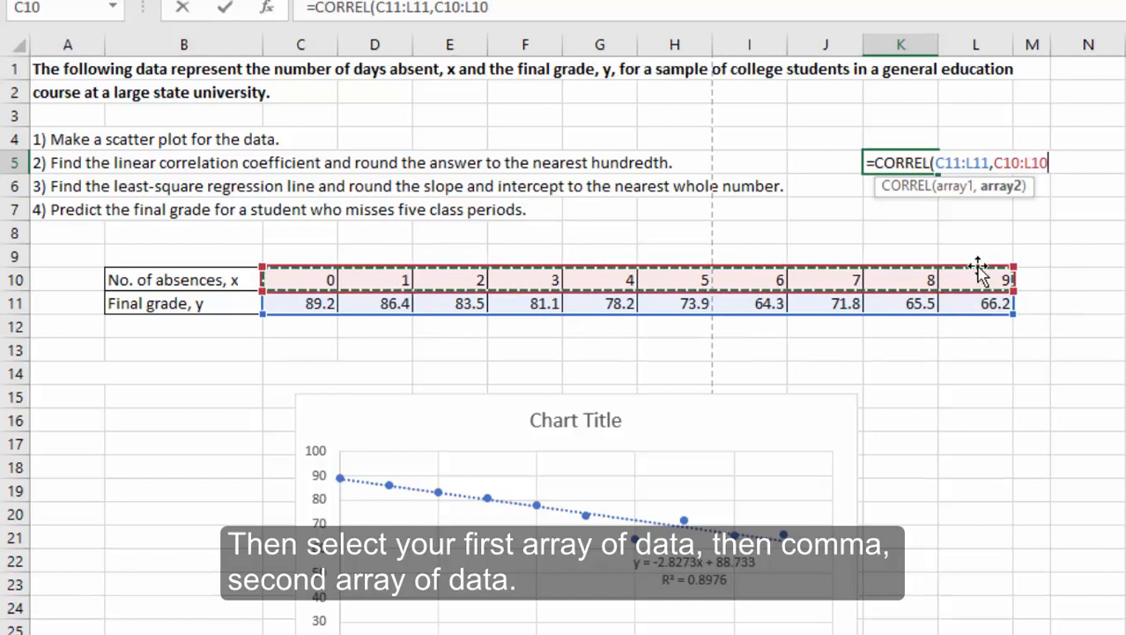
{"action": "type", "text": ")"}
{"action": "key", "text": "Return"}
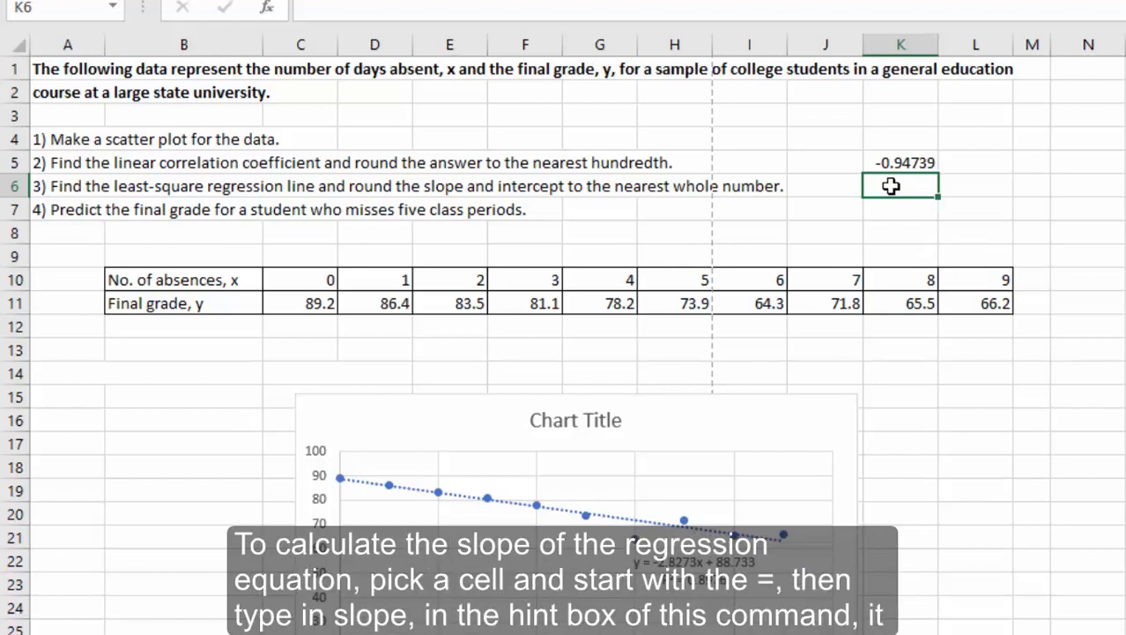
Step: Calculate the regression line's slope in K6 with SLOPE, using C11:L11 as known y values and C10:L10 as known x values
{"action": "type", "text": "="}
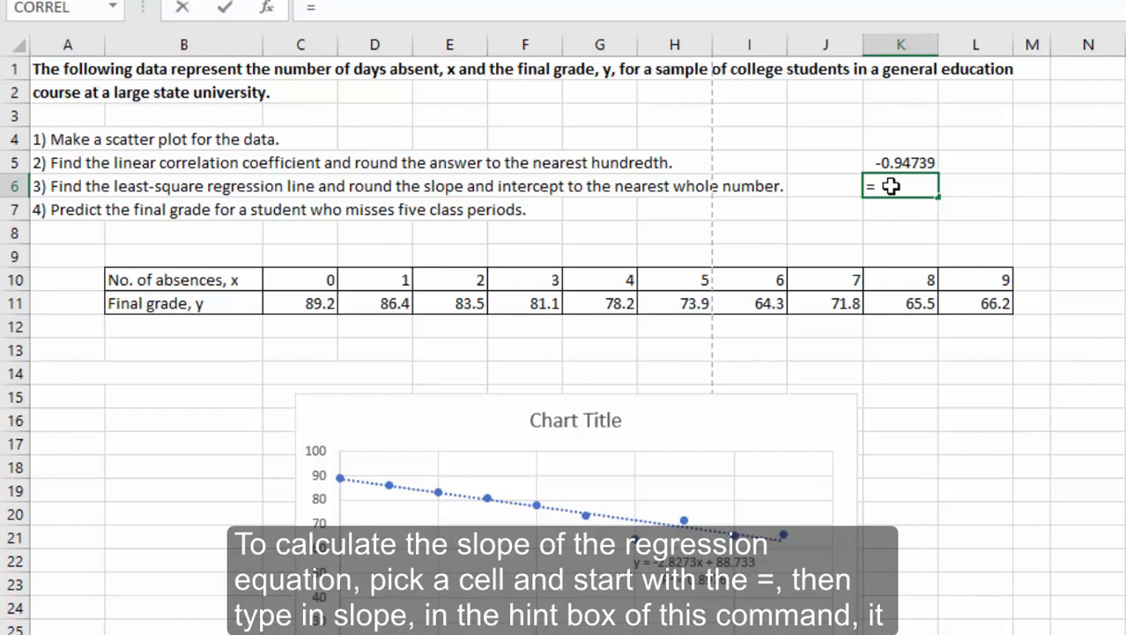
{"action": "type", "text": "sl"}
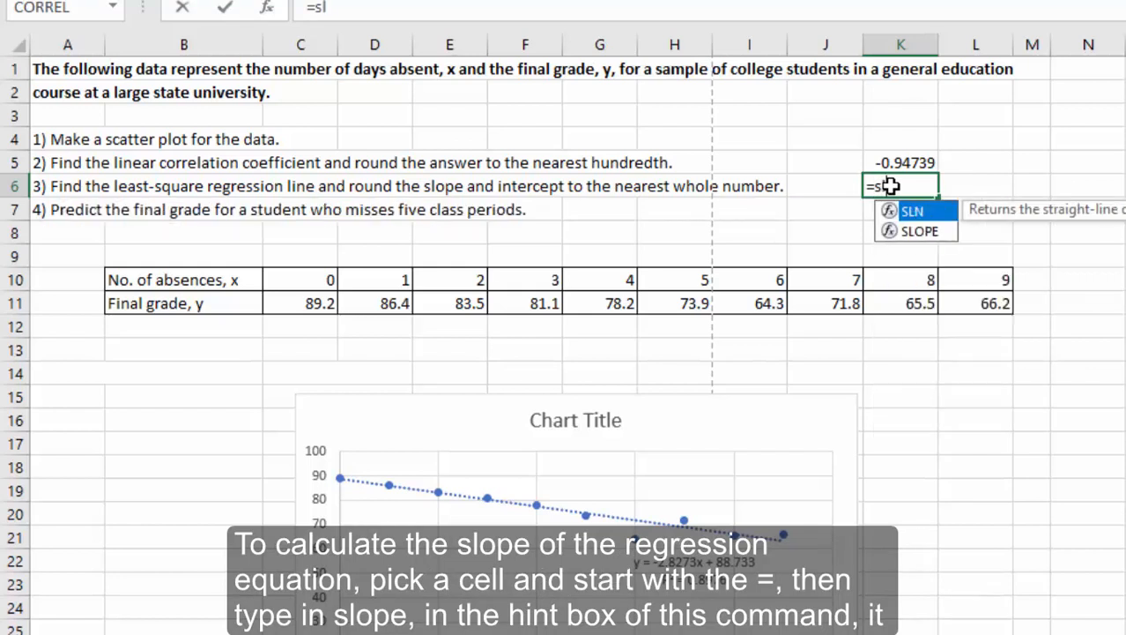
{"action": "left_click", "coordinate": [918, 231]}
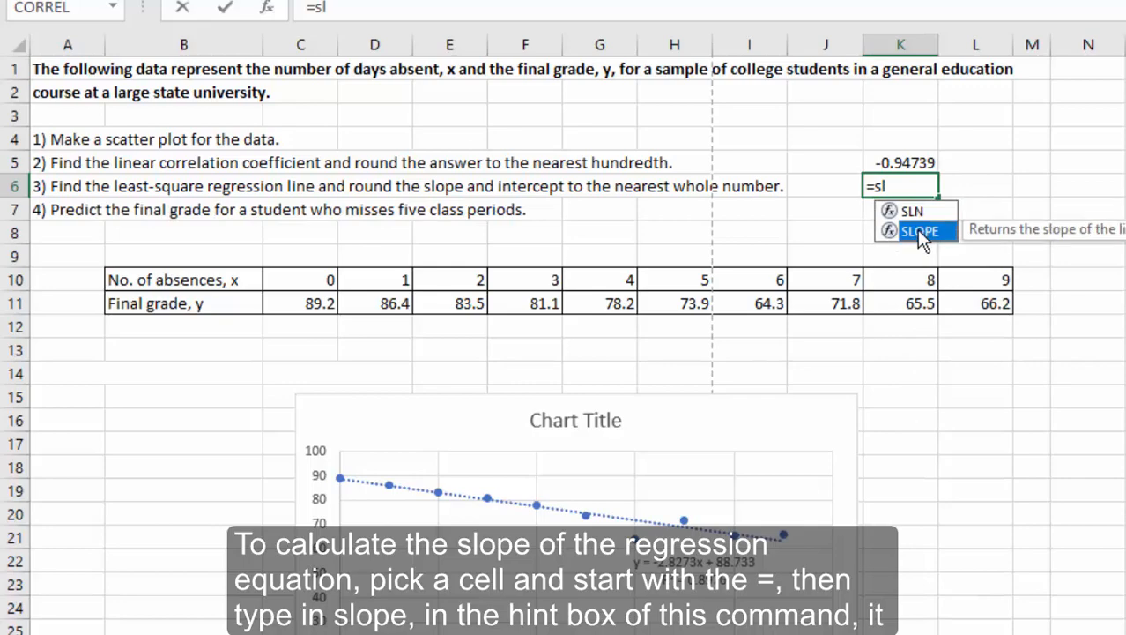
{"action": "double_click", "coordinate": [918, 231]}
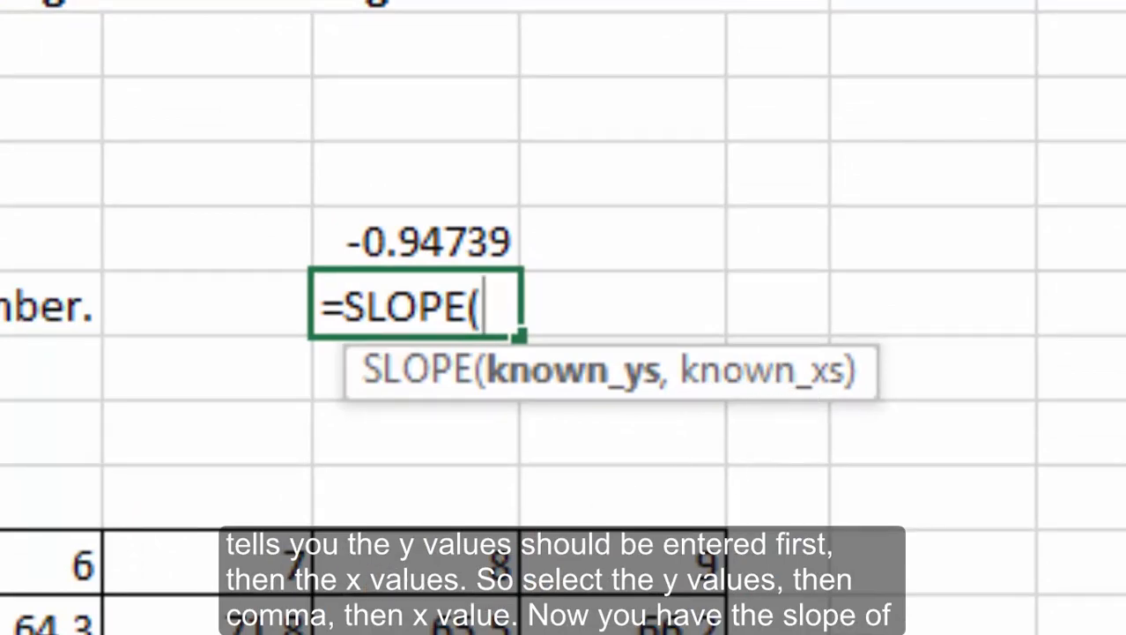
{"action": "left_click", "coordinate": [106, 317]}
{"action": "left_click_drag", "start_coordinate": [0, 439], "coordinate": [837, 446]}
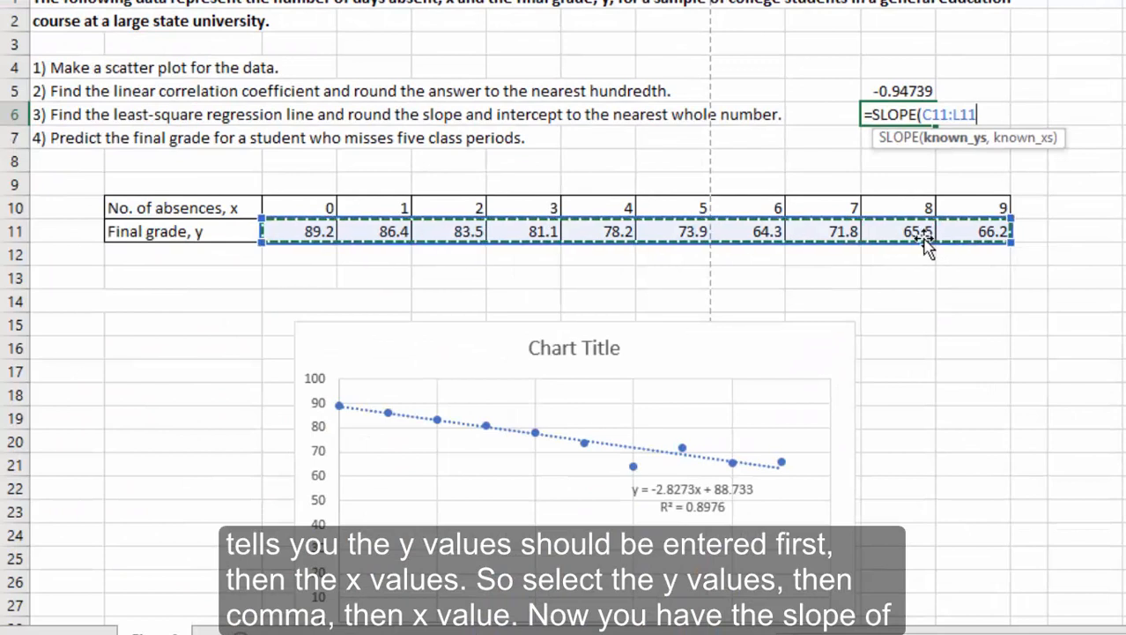
{"action": "type", "text": ","}
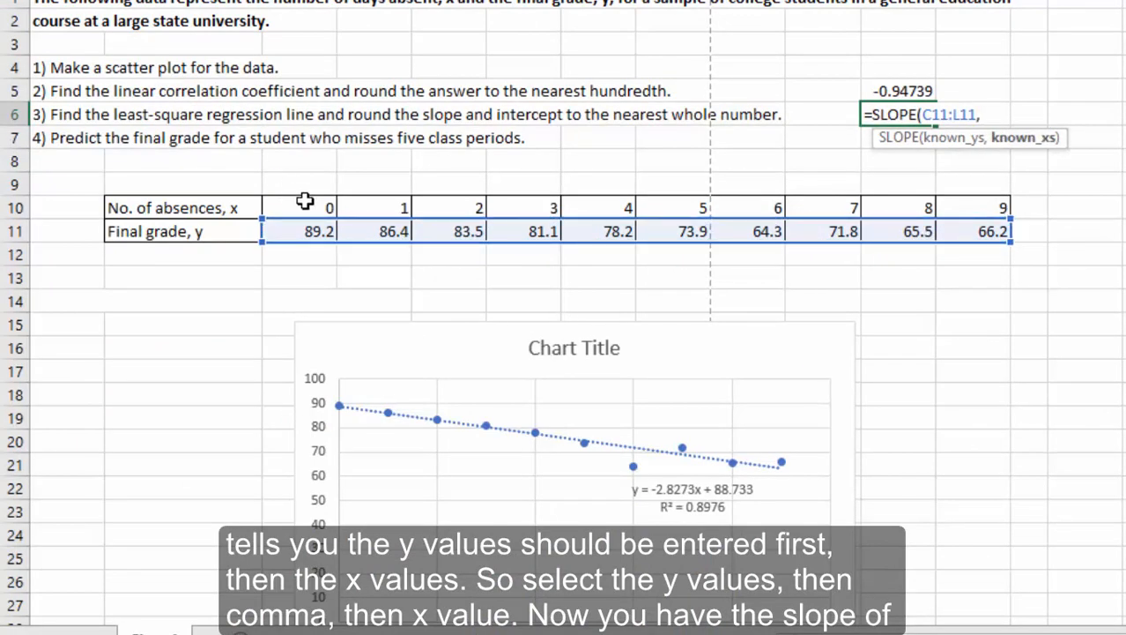
{"action": "left_click_drag", "start_coordinate": [305, 207], "coordinate": [1001, 203]}
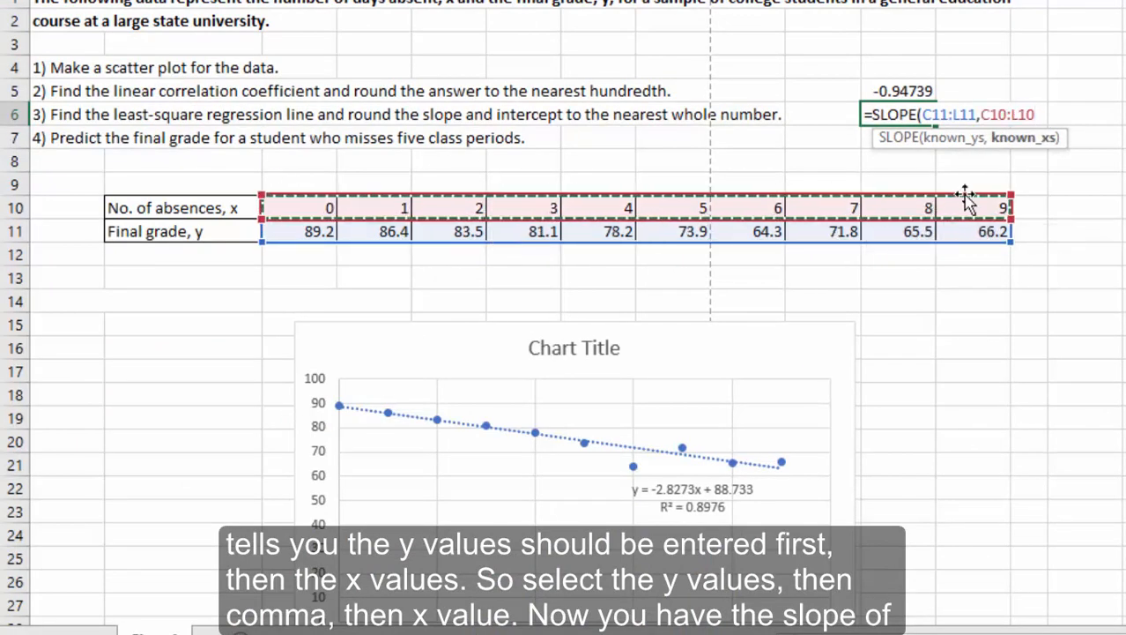
{"action": "key", "text": "Return"}
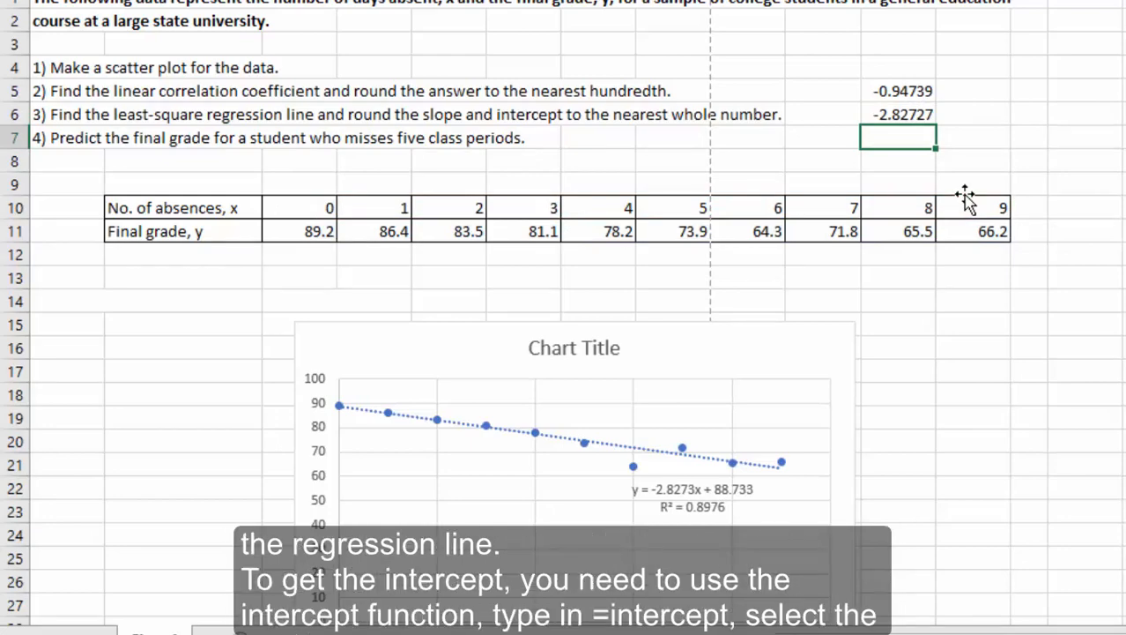
Step: Calculate the regression line's intercept in L6 with INTERCEPT, using C11:L11 as known y values and C10:L10 as known x values
{"action": "left_click", "coordinate": [997, 117]}
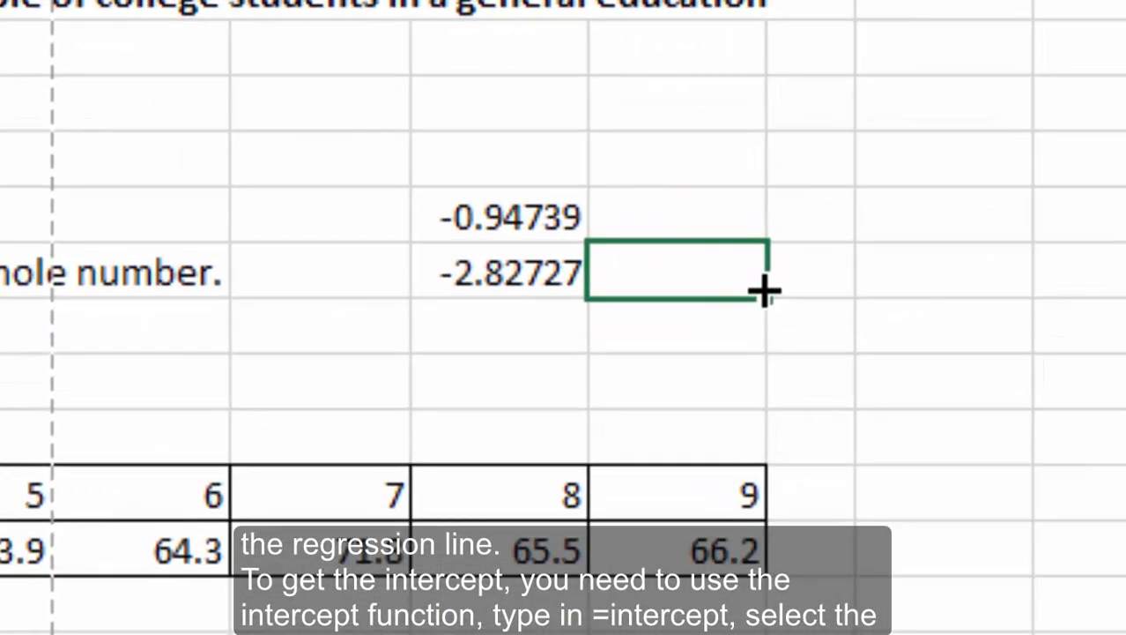
{"action": "type", "text": "=in"}
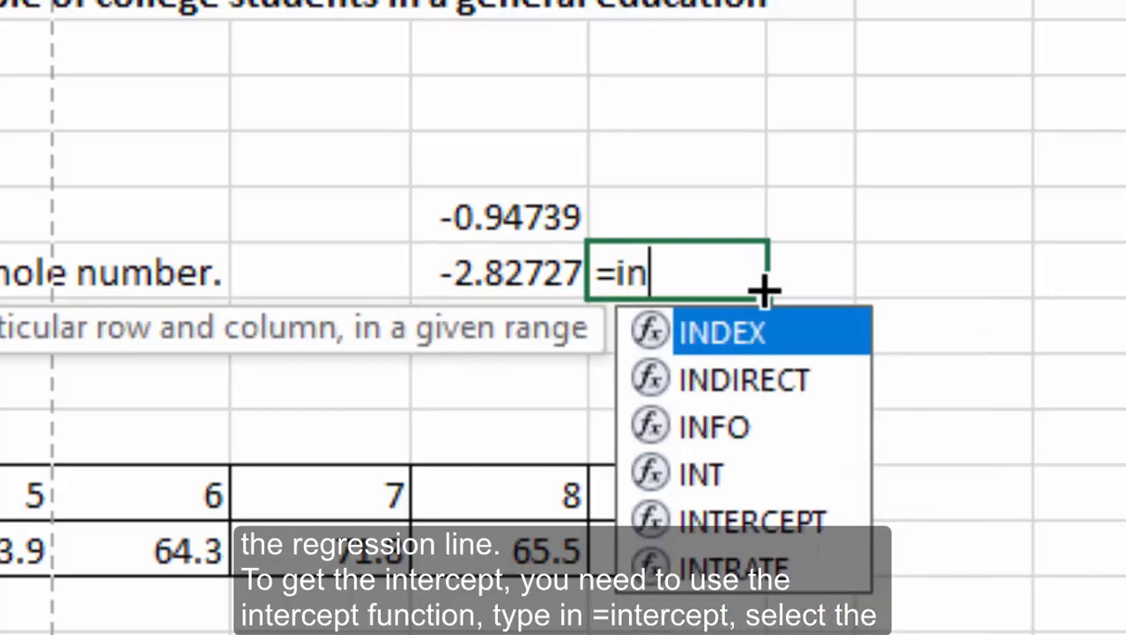
{"action": "type", "text": "t"}
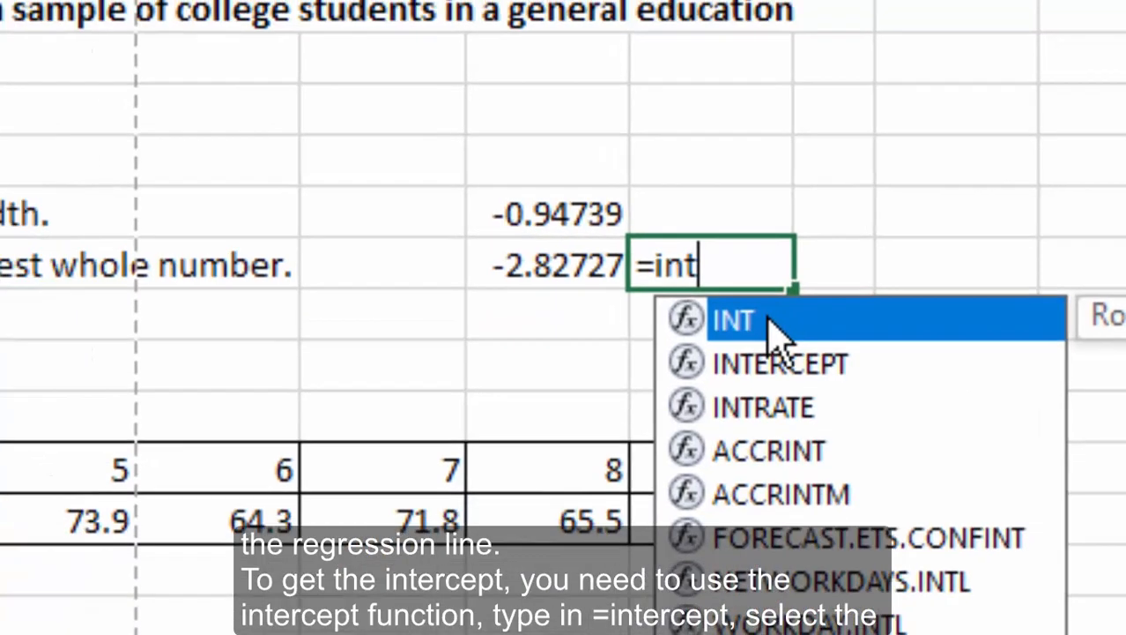
{"action": "double_click", "coordinate": [775, 363]}
{"action": "left_click_drag", "start_coordinate": [300, 327], "coordinate": [917, 327]}
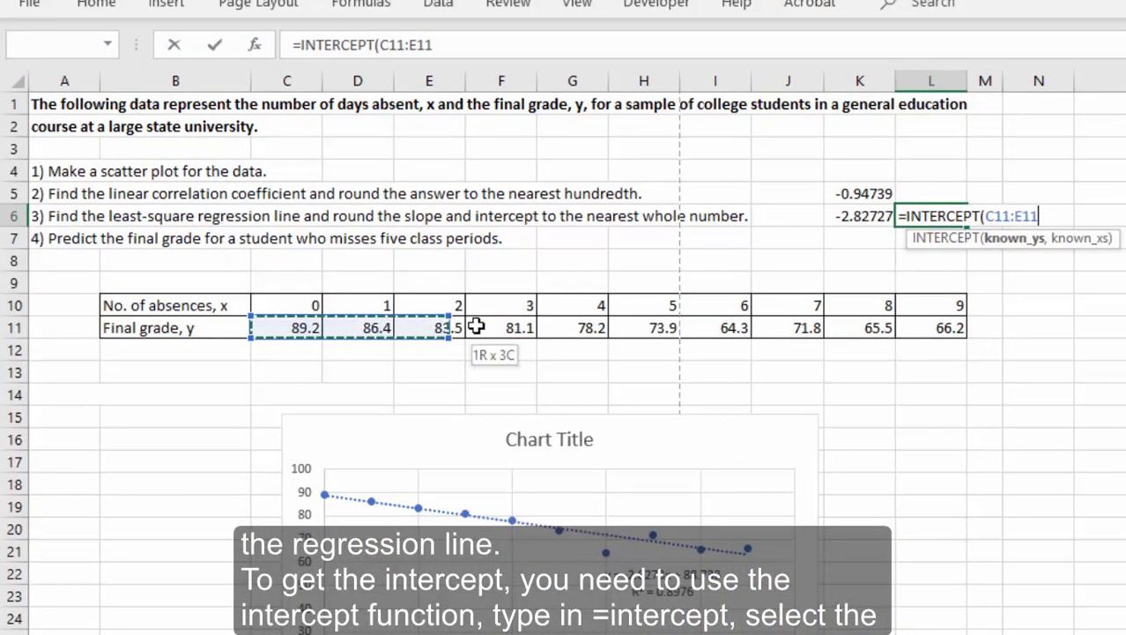
{"action": "type", "text": ","}
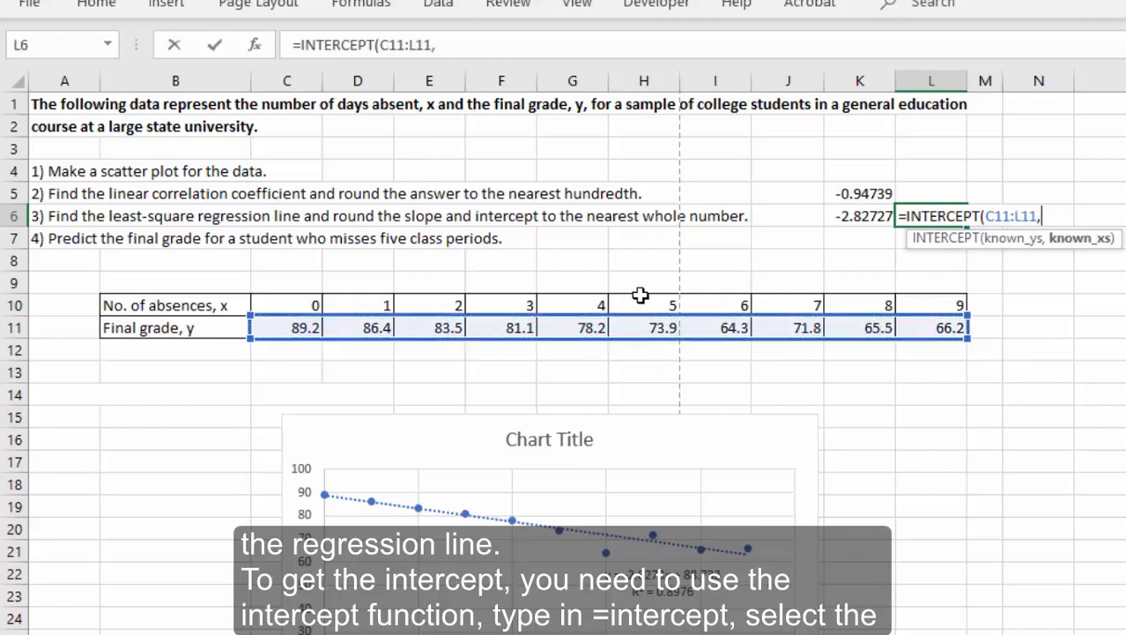
{"action": "left_click_drag", "start_coordinate": [274, 305], "coordinate": [936, 300]}
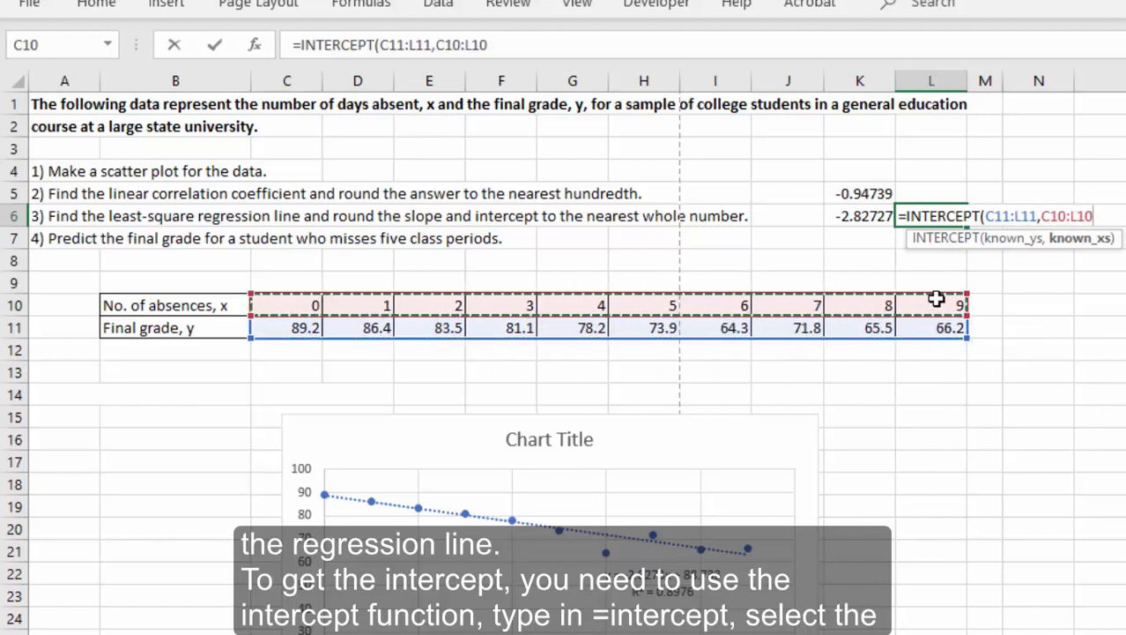
{"action": "key", "text": "Return"}
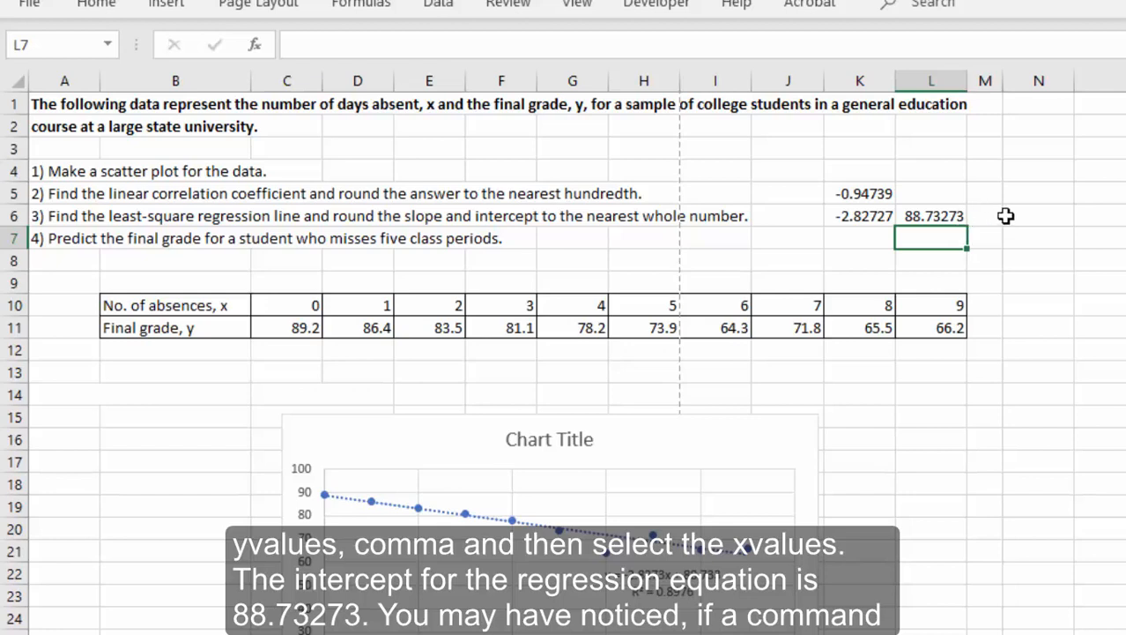
Step: Widen column N and enter the unrounded regression equation y=-2.82727x+88.73273 as text in N6
{"action": "left_click_drag", "start_coordinate": [1075, 80], "coordinate": [1125, 80]}
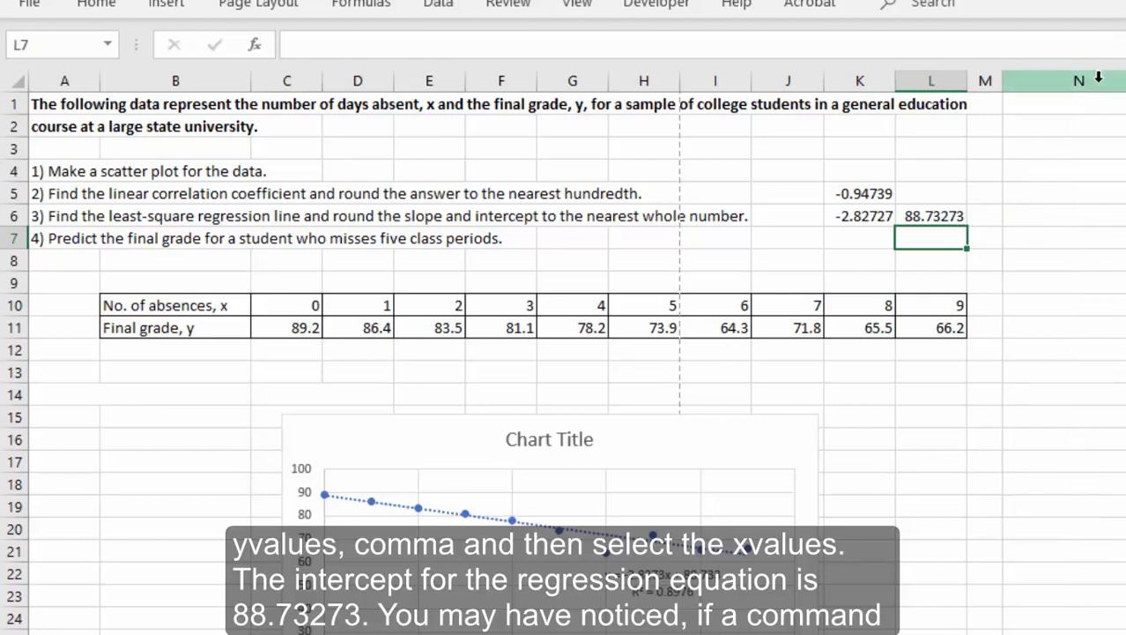
{"action": "left_click", "coordinate": [1044, 212]}
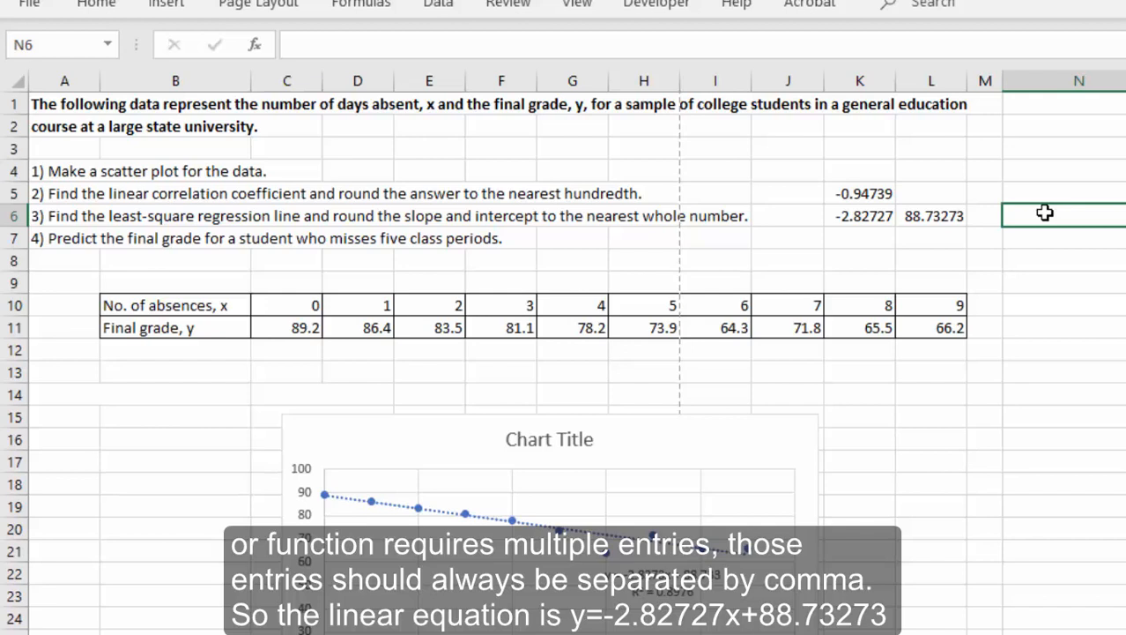
{"action": "type", "text": "y=-2."}
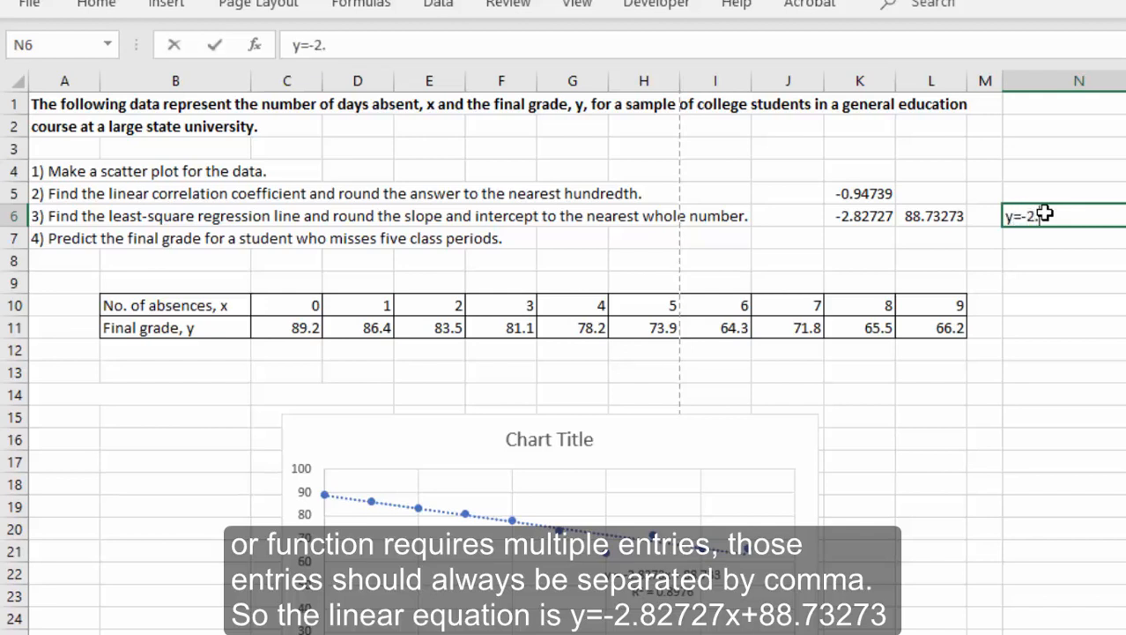
{"action": "type", "text": "8"}
{"action": "type", "text": "2"}
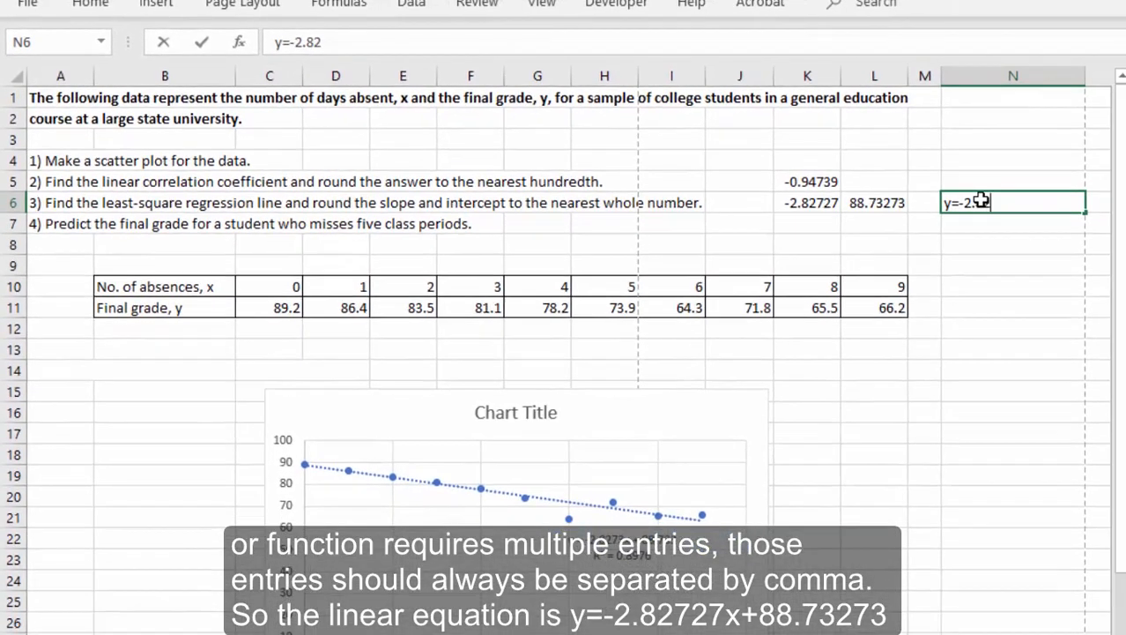
{"action": "type", "text": "727x+88."}
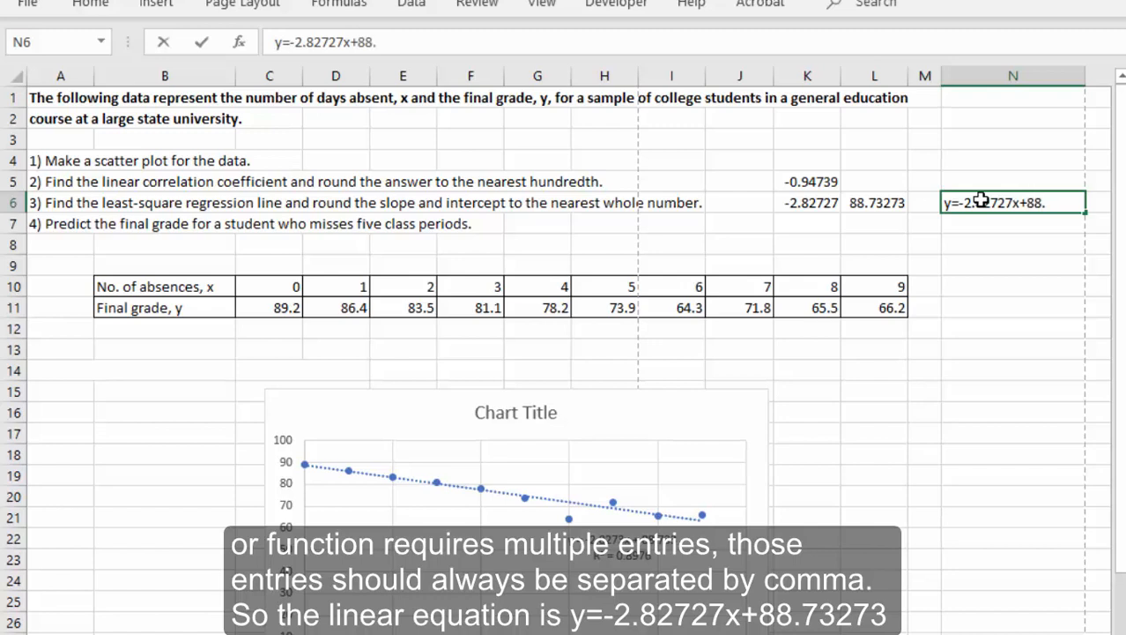
{"action": "type", "text": "73273"}
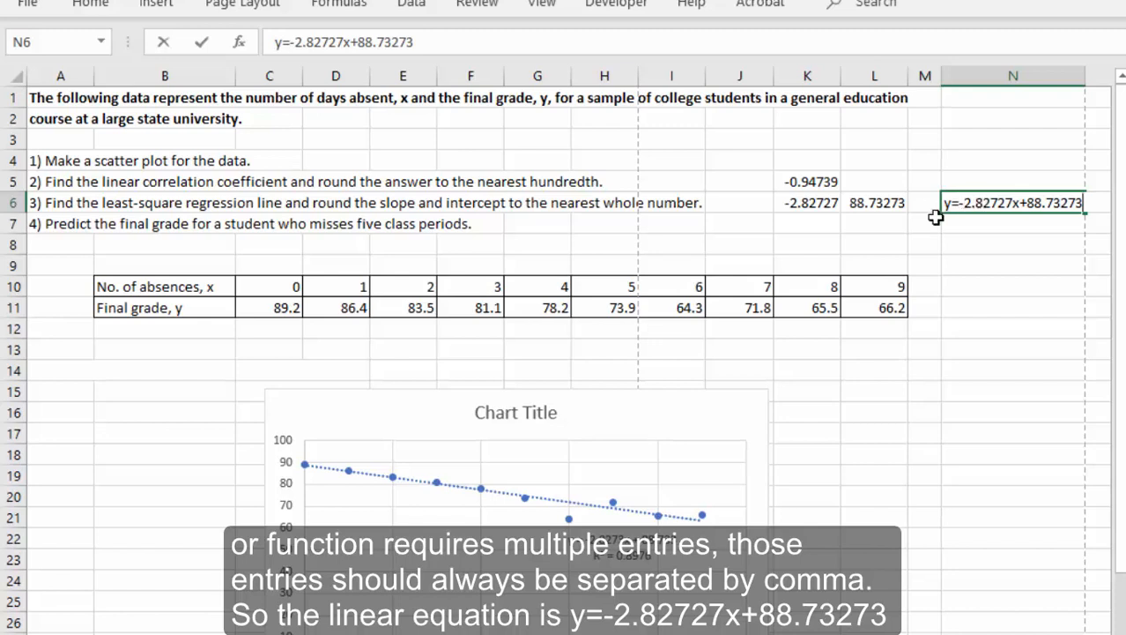
Step: Enter the regression equation with slope and intercept rounded to whole numbers, y=-3x+89, in N7
{"action": "left_click", "coordinate": [966, 224]}
{"action": "double_click", "coordinate": [966, 224]}
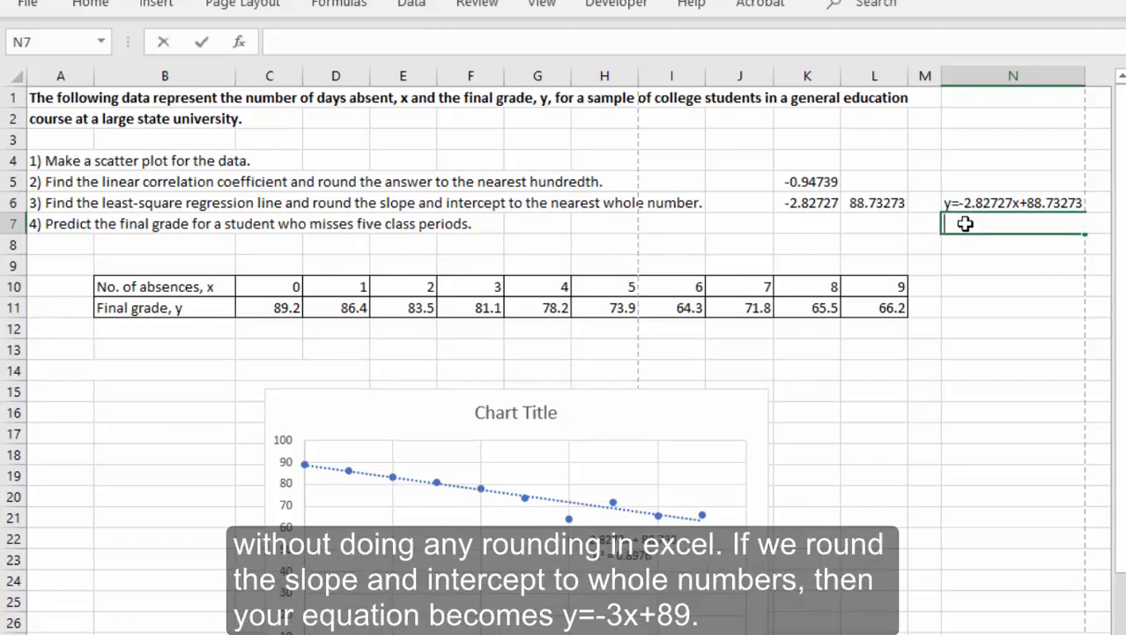
{"action": "type", "text": "y=-2.82727x+88.73273"}
{"action": "type", "text": "3x+89"}
{"action": "key", "text": "Return"}
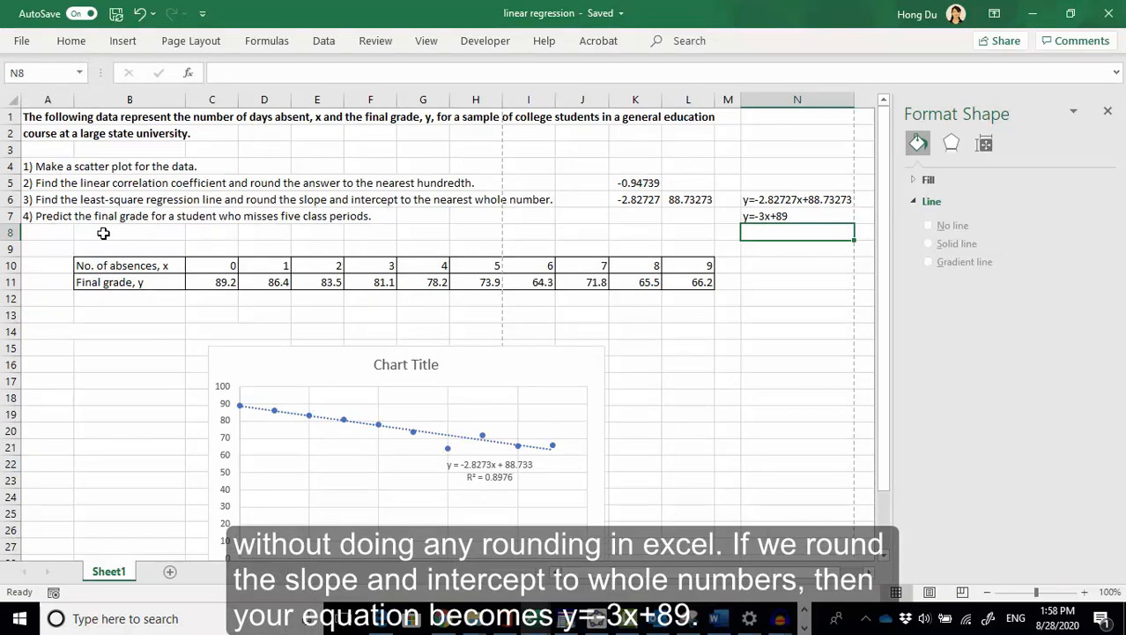
{"action": "left_click", "coordinate": [817, 215]}
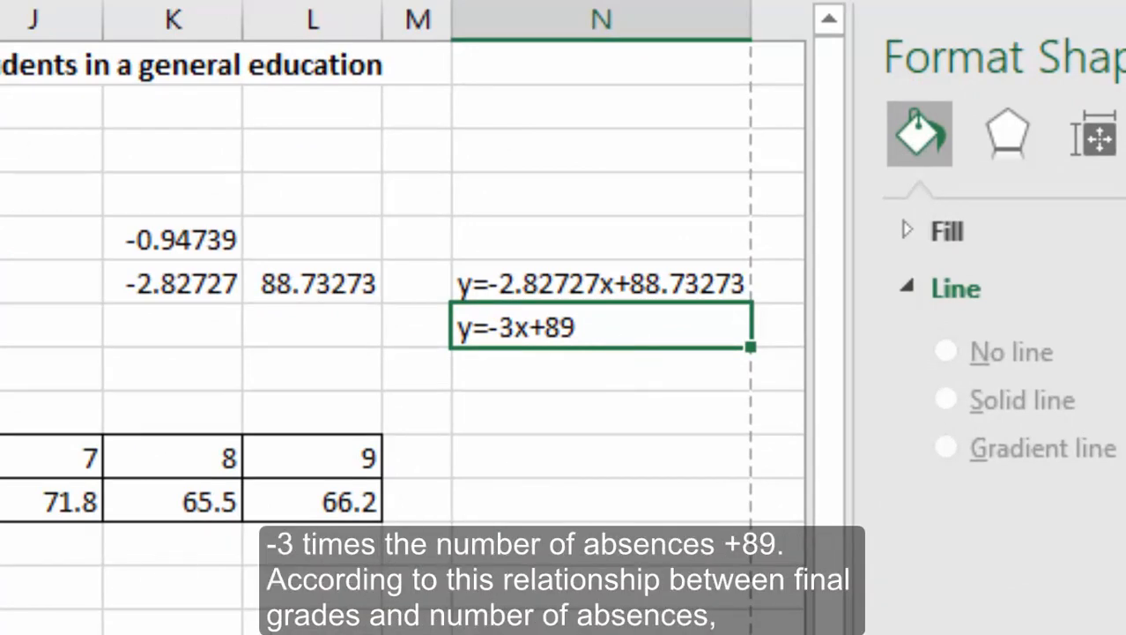
Step: Calculate the predicted final grade for five absences in B8 with =-3*5+89
{"action": "left_click", "coordinate": [2, 367]}
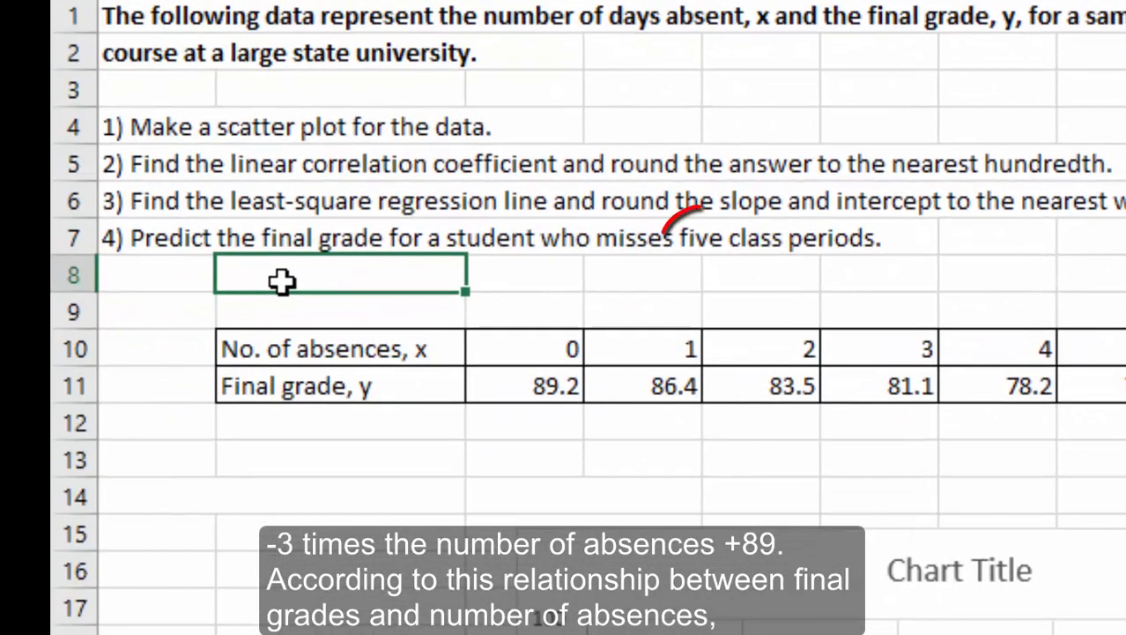
{"action": "double_click", "coordinate": [282, 280]}
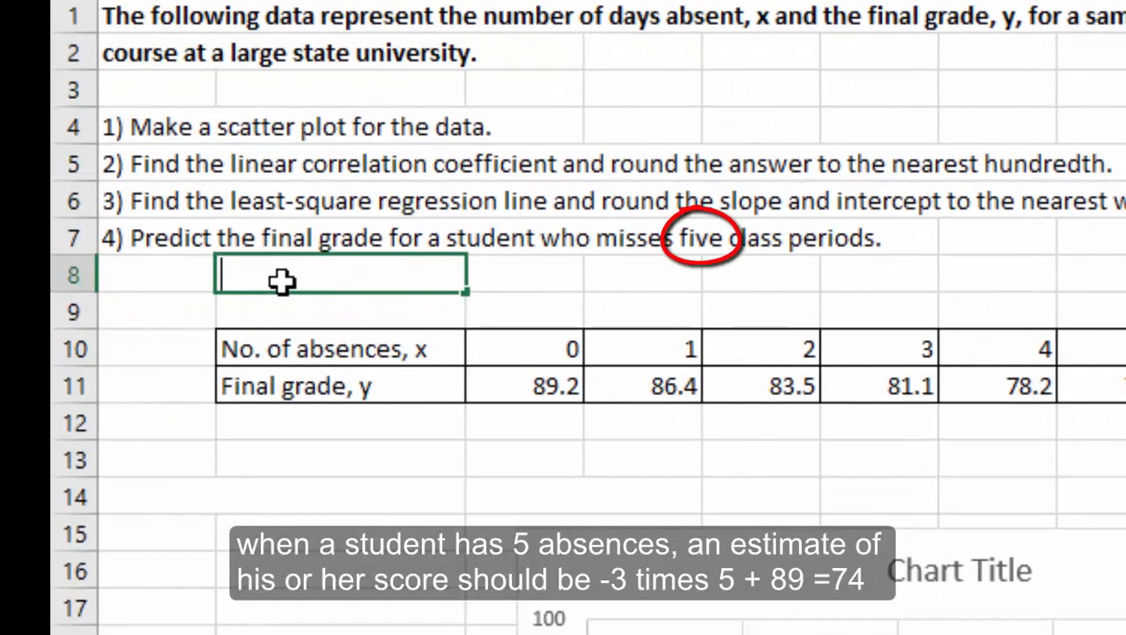
{"action": "type", "text": "=-3"}
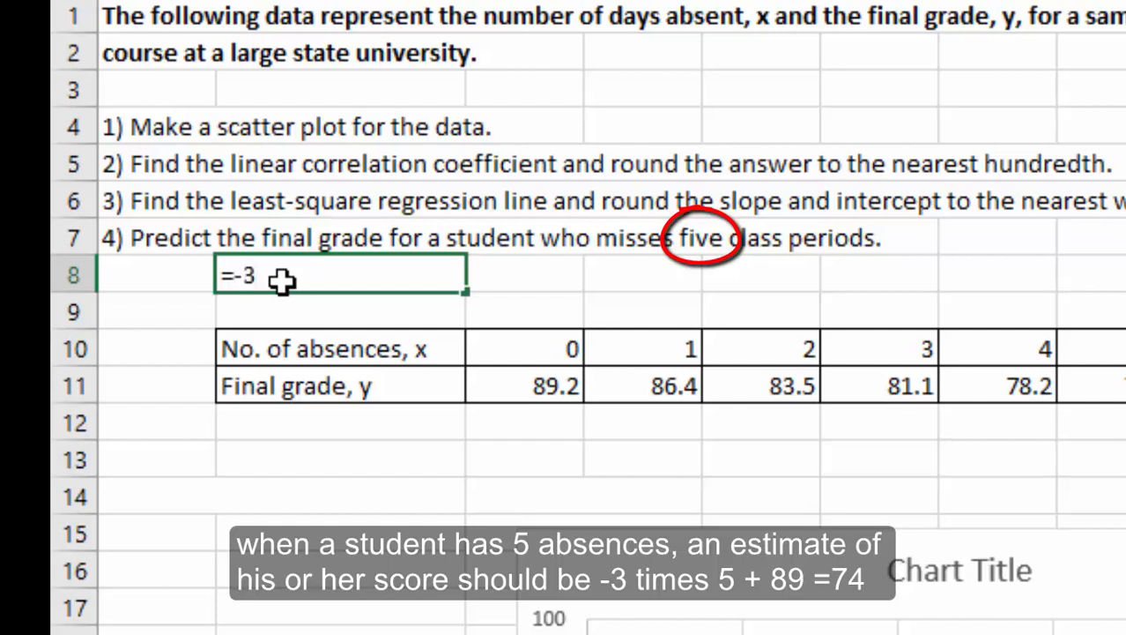
{"action": "type", "text": "*5+89"}
{"action": "key", "text": "Return"}
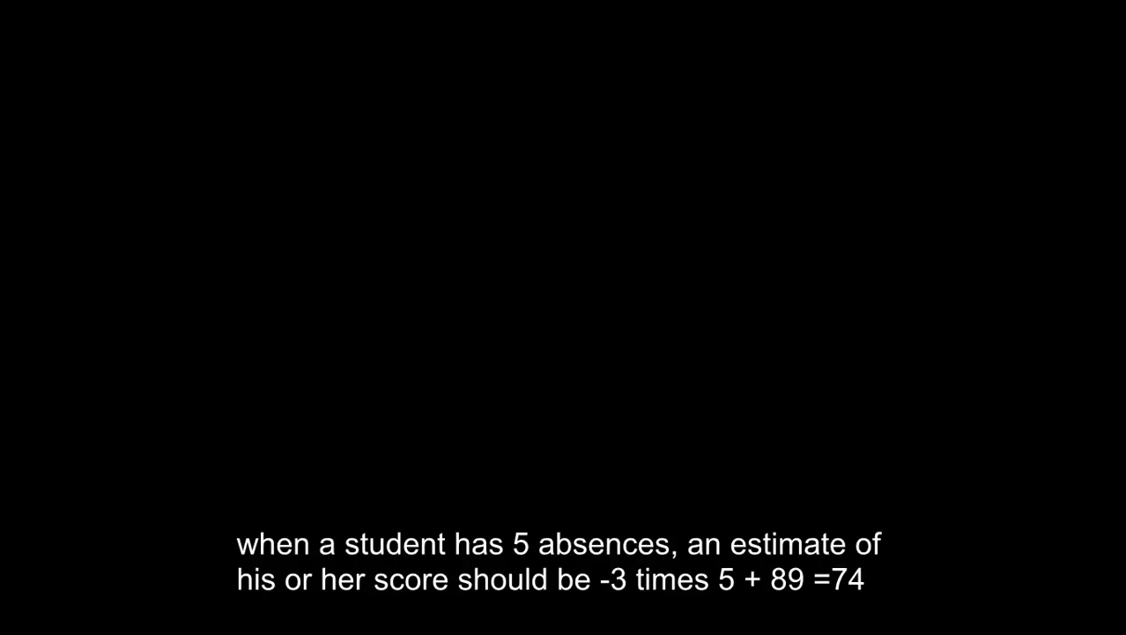